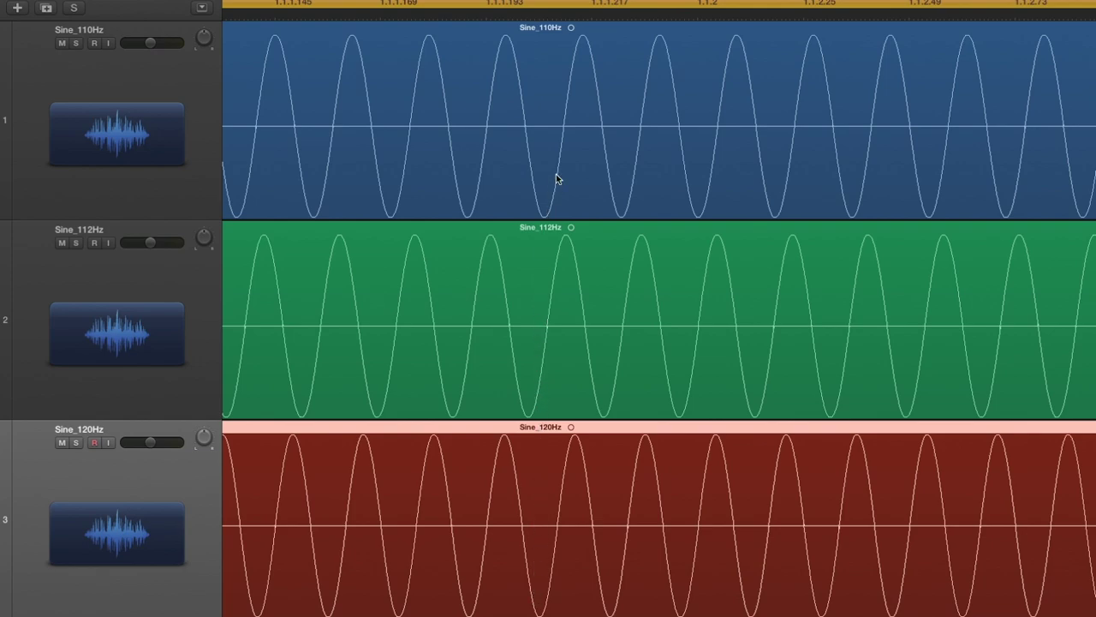
Step: Audition the 110, 112 and 120 Hz tracks one at a time by soloing each in turn
{"action": "left_click", "coordinate": [76, 44]}
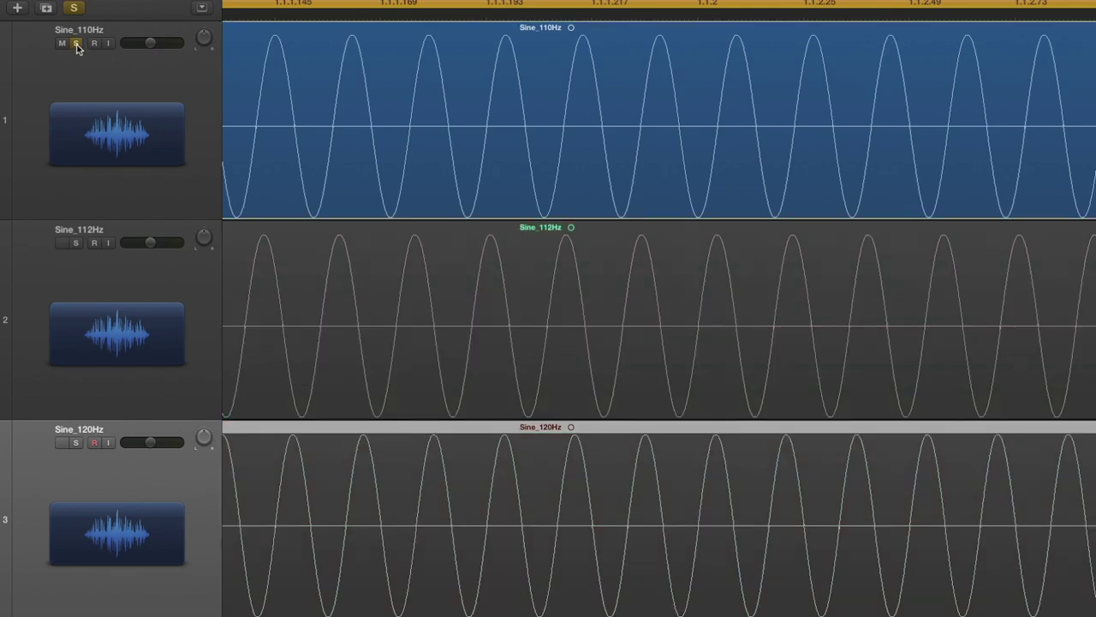
{"action": "key", "text": "space"}
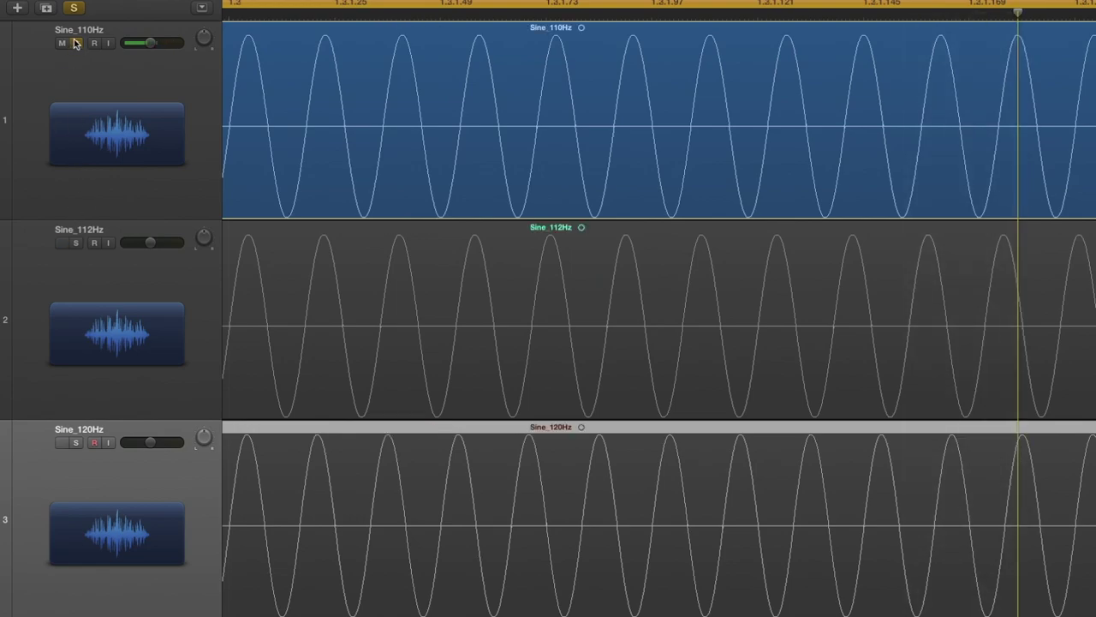
{"action": "left_click", "coordinate": [76, 44]}
{"action": "left_click", "coordinate": [76, 243]}
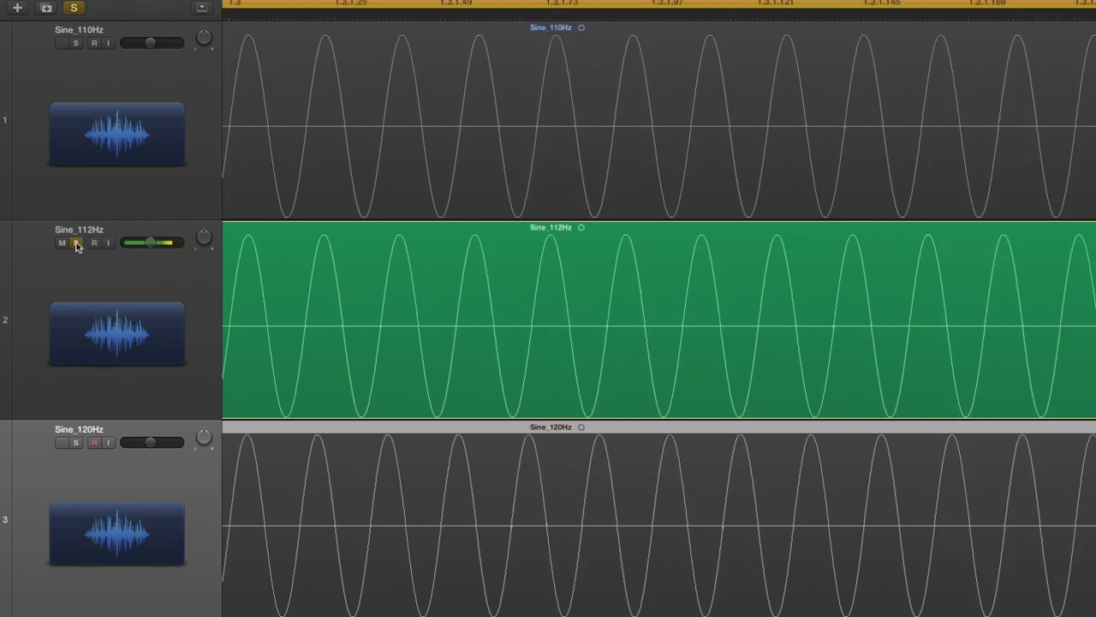
{"action": "left_click", "coordinate": [75, 244]}
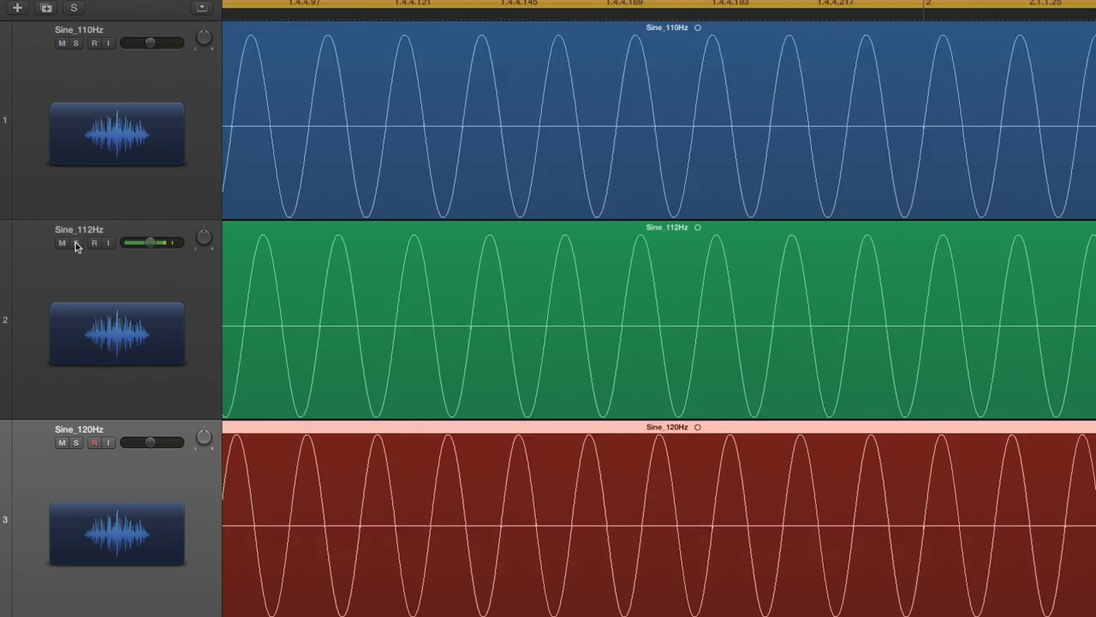
{"action": "left_click", "coordinate": [76, 442]}
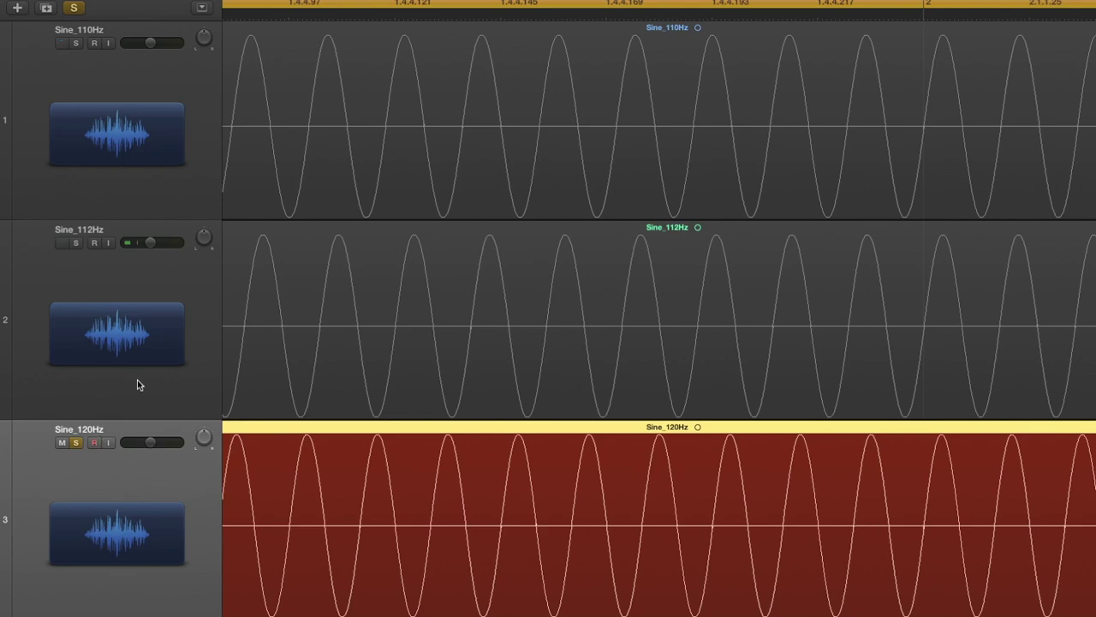
{"action": "left_click", "coordinate": [75, 442]}
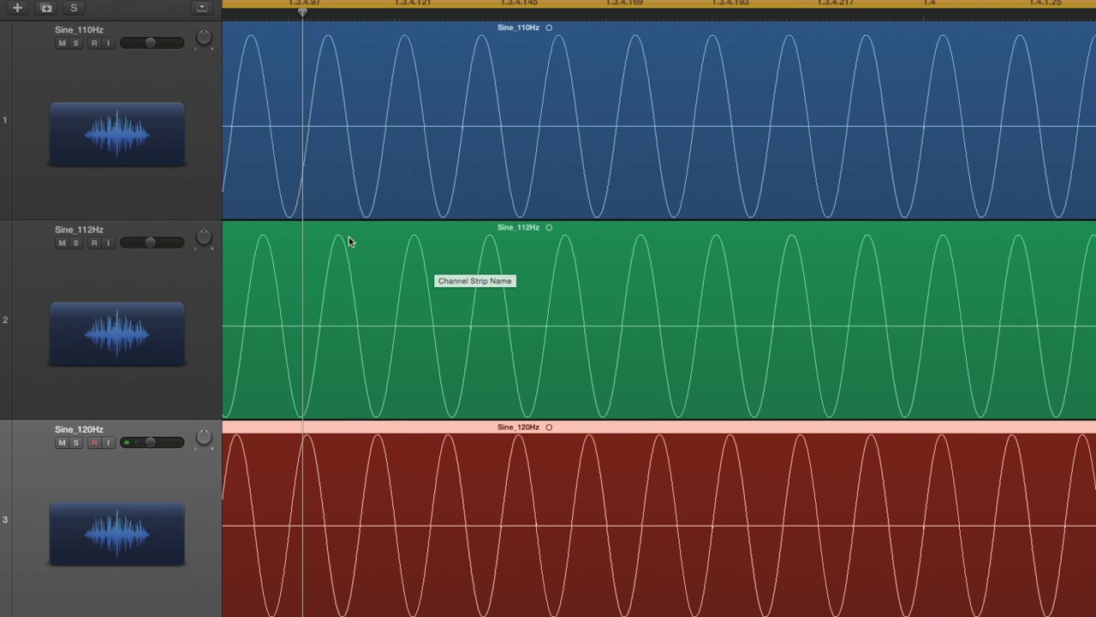
Step: Solo the 110 Hz and 112 Hz tracks together and play them back twice
{"action": "left_click", "coordinate": [77, 44]}
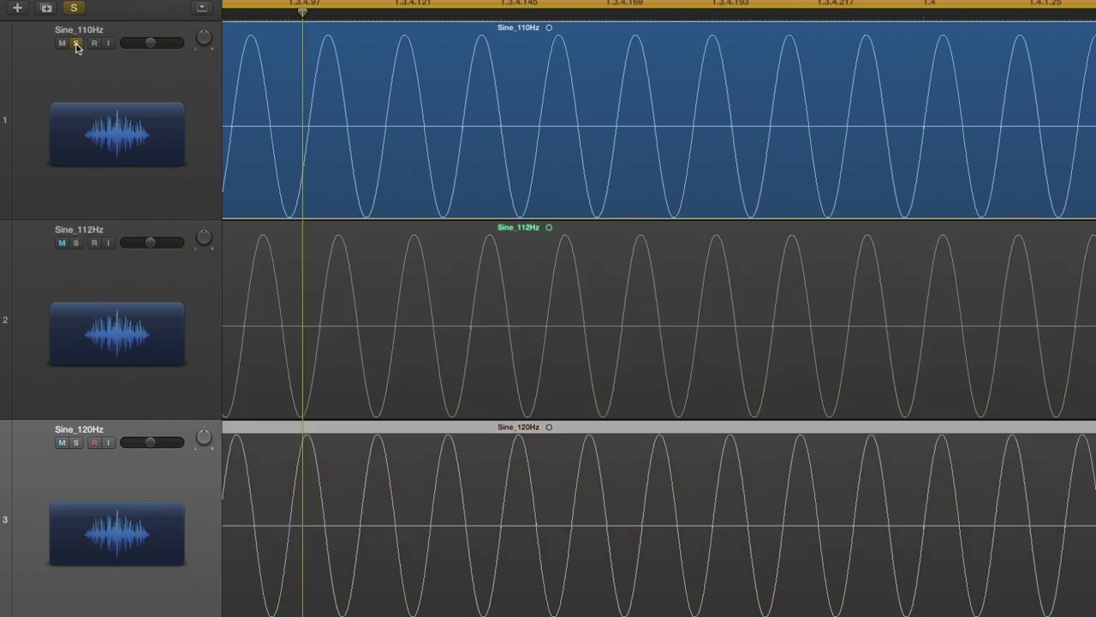
{"action": "left_click", "coordinate": [75, 244]}
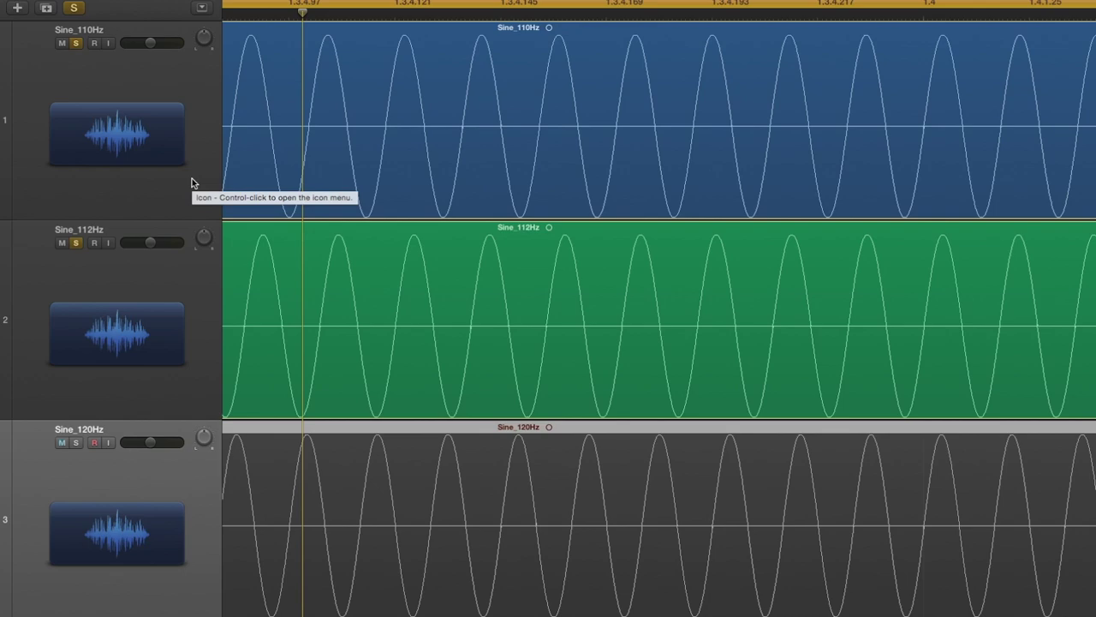
{"action": "key", "text": "space"}
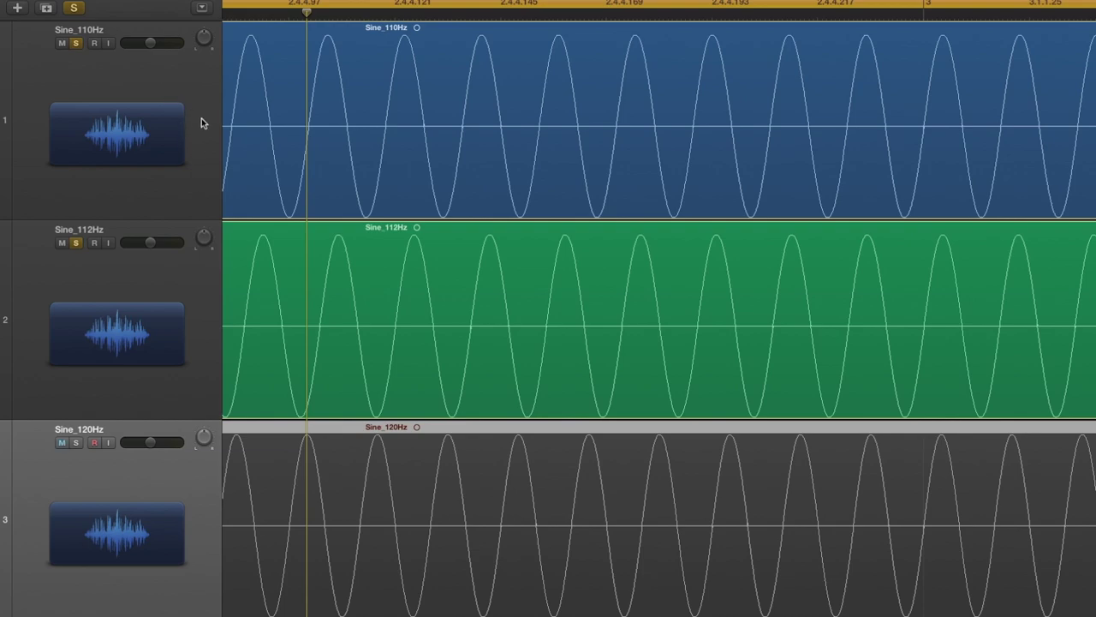
{"action": "key", "text": "space"}
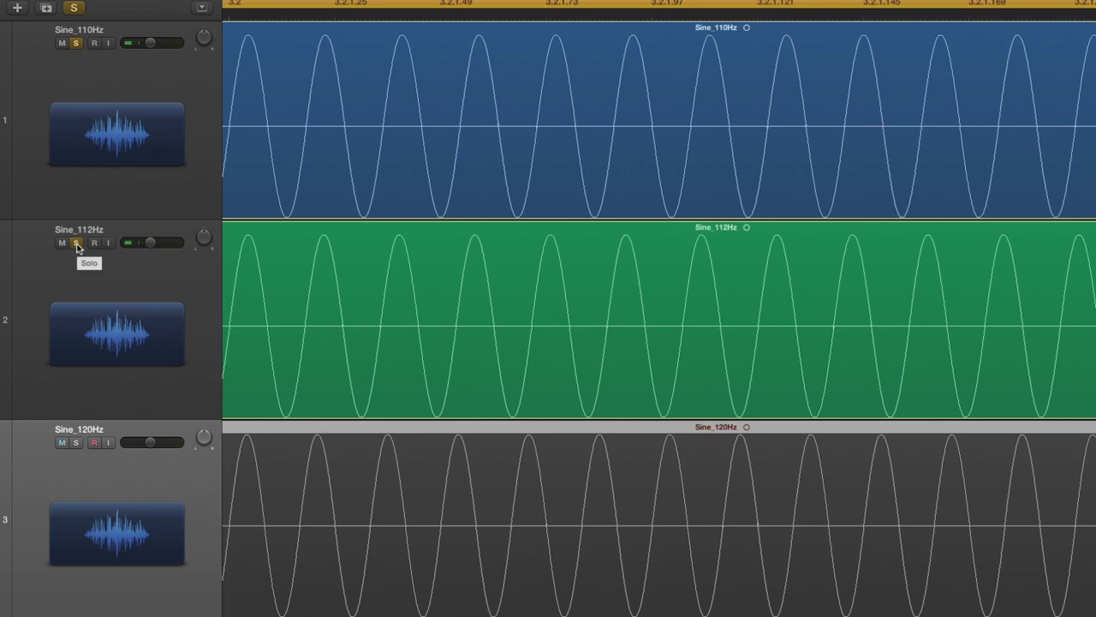
{"action": "left_click", "coordinate": [76, 244]}
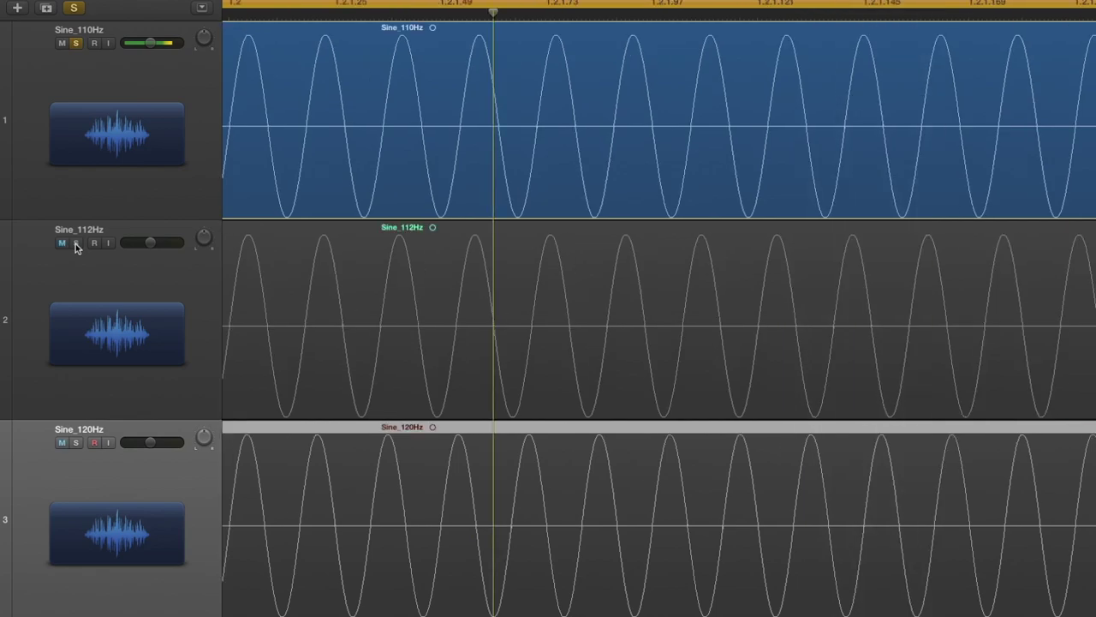
{"action": "left_click", "coordinate": [75, 245]}
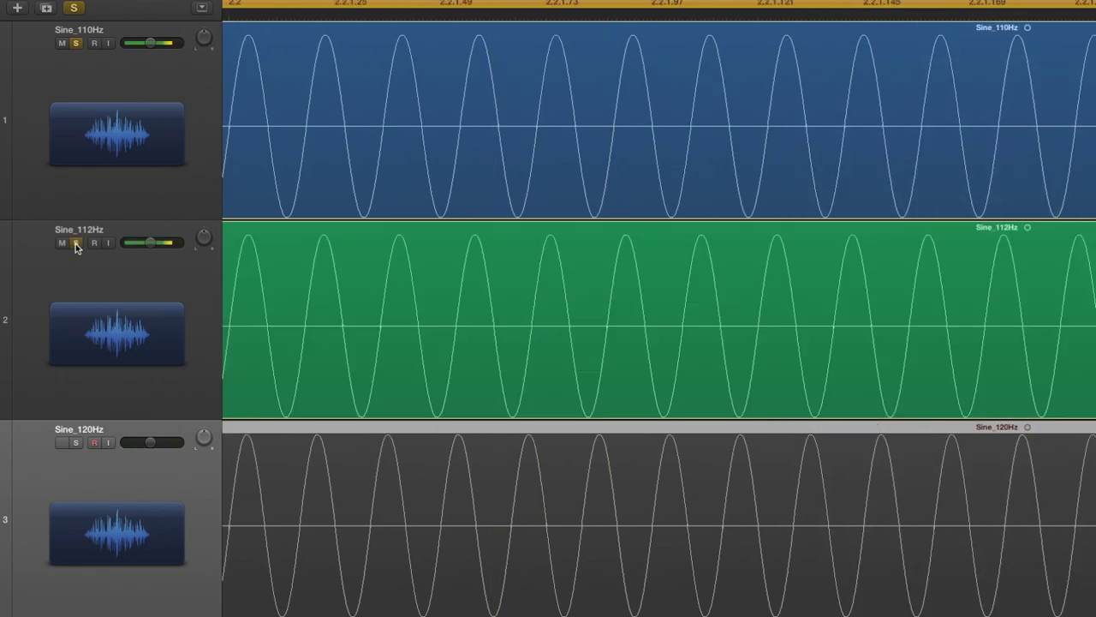
{"action": "left_click", "coordinate": [75, 244]}
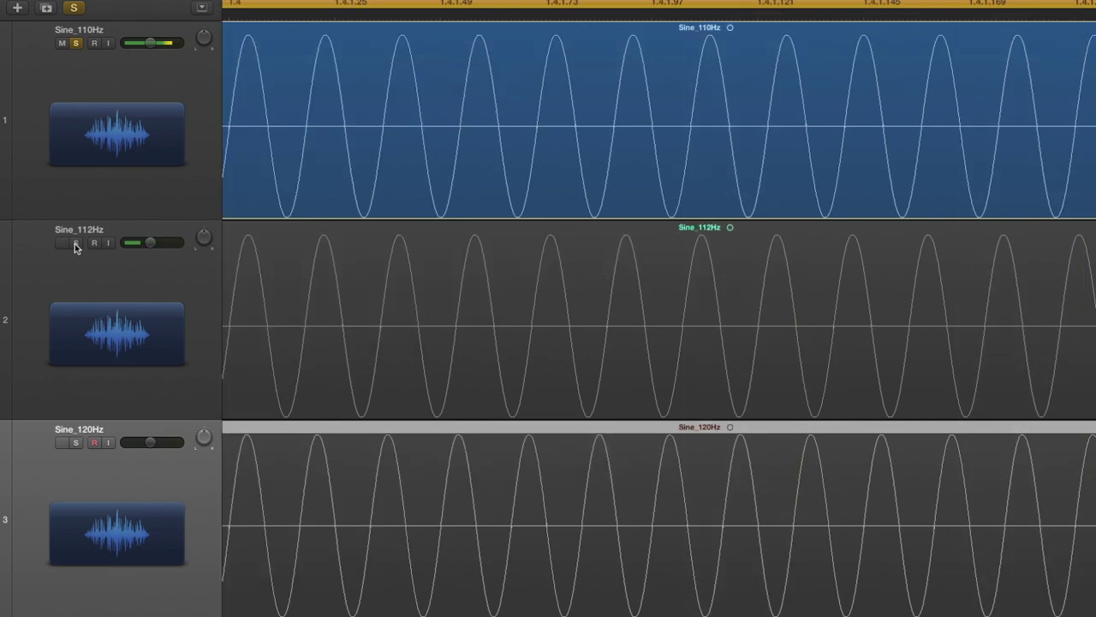
{"action": "left_click", "coordinate": [76, 244]}
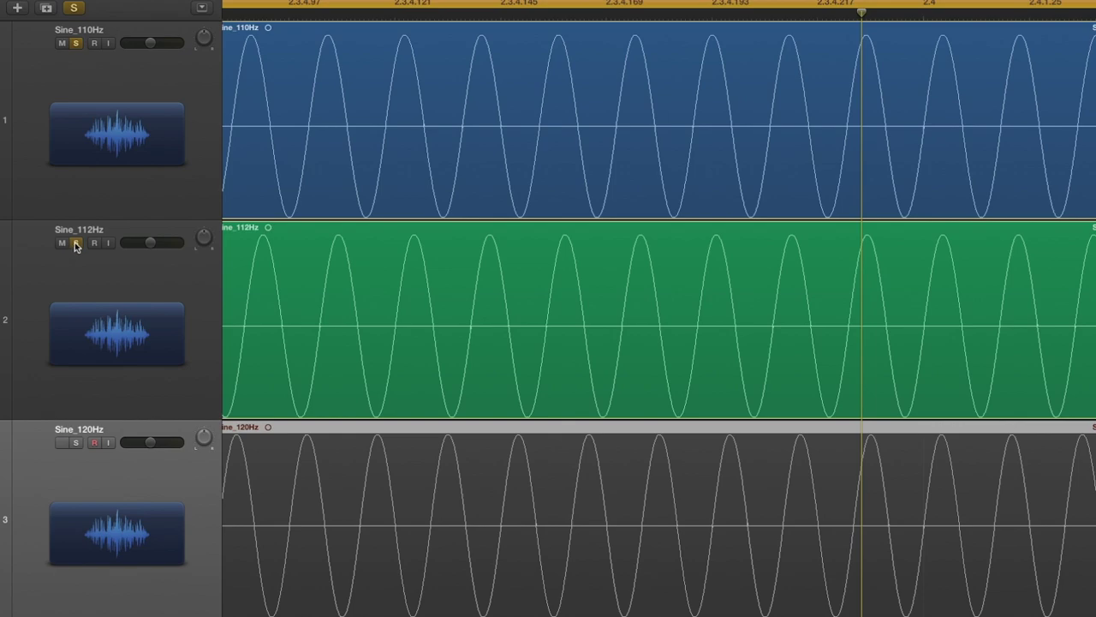
{"action": "left_click", "coordinate": [75, 244]}
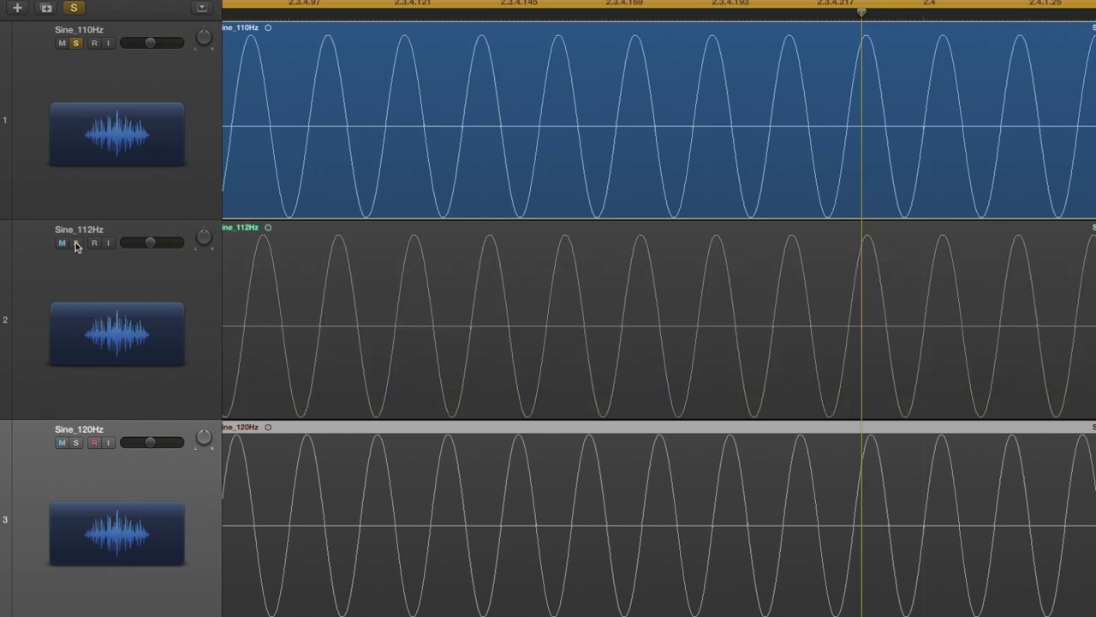
{"action": "left_click", "coordinate": [75, 244]}
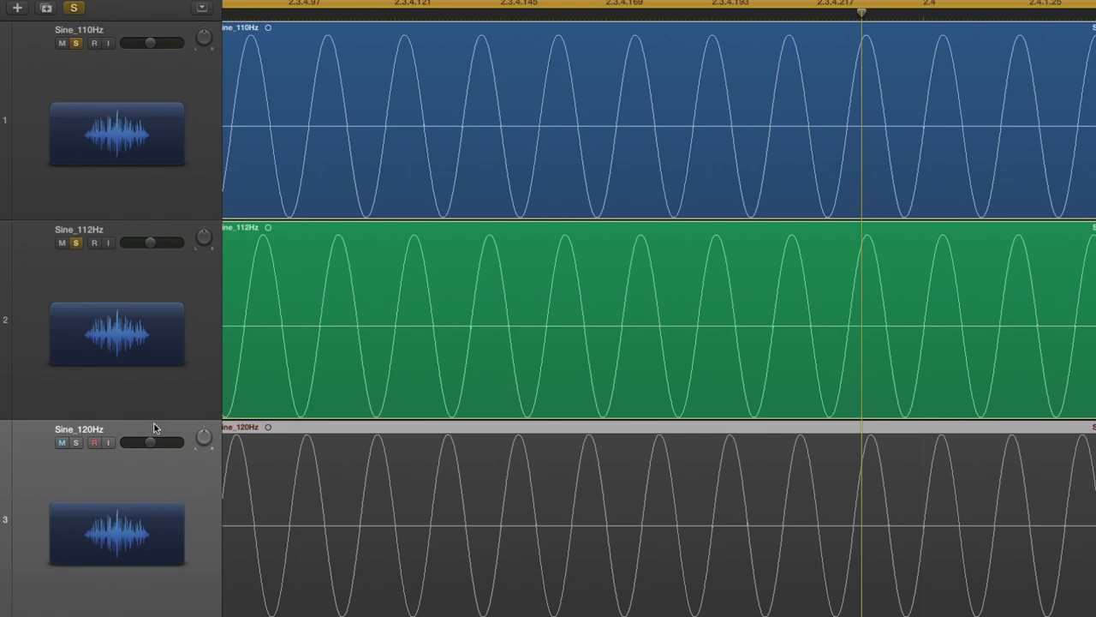
Step: Import SinewaveBeating112hz onto a new fourth audio track and align it with the sine regions' start
{"action": "left_click", "coordinate": [47, 9]}
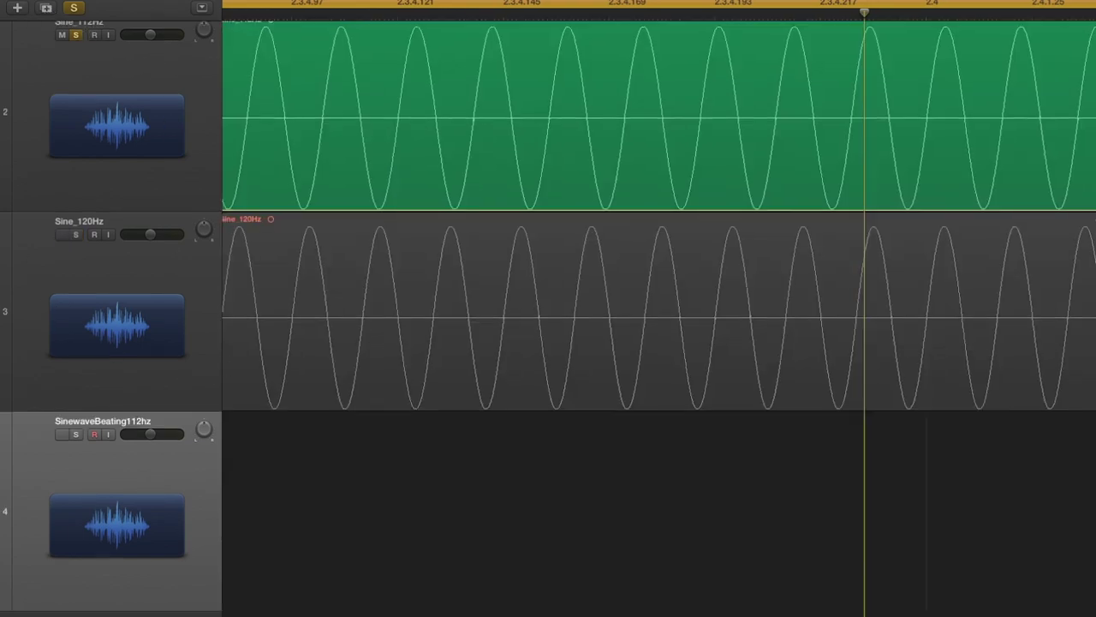
{"action": "left_click_drag", "start_coordinate": [505, 324], "coordinate": [331, 519]}
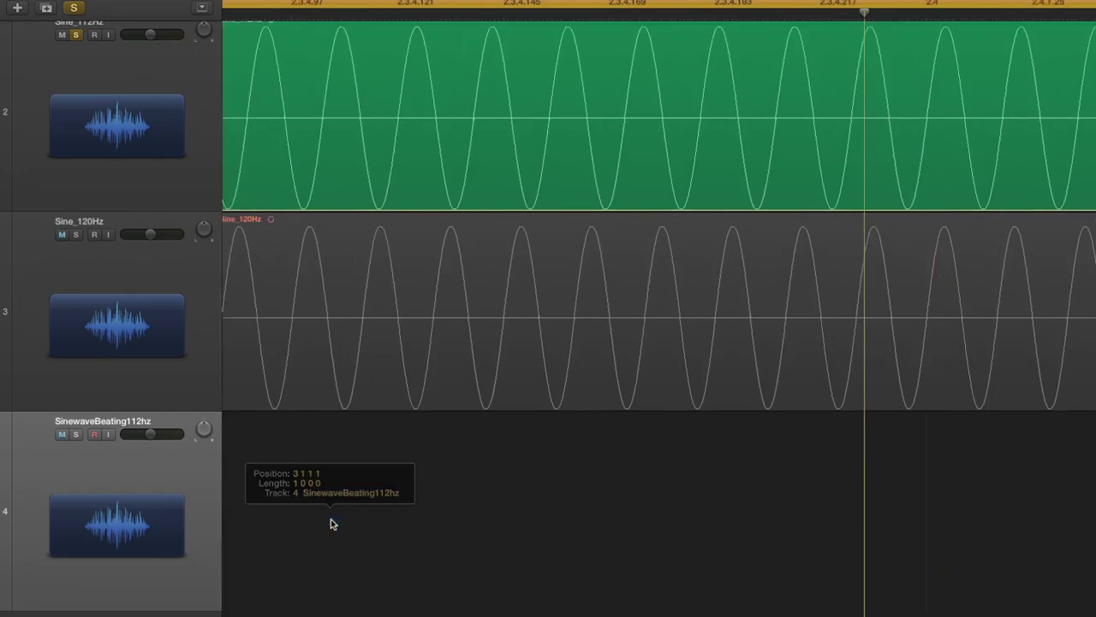
{"action": "scroll", "coordinate": [331, 520], "scroll_direction": "down", "scroll_amount": 1}
{"action": "scroll", "coordinate": [332, 520], "scroll_direction": "right", "scroll_amount": 5}
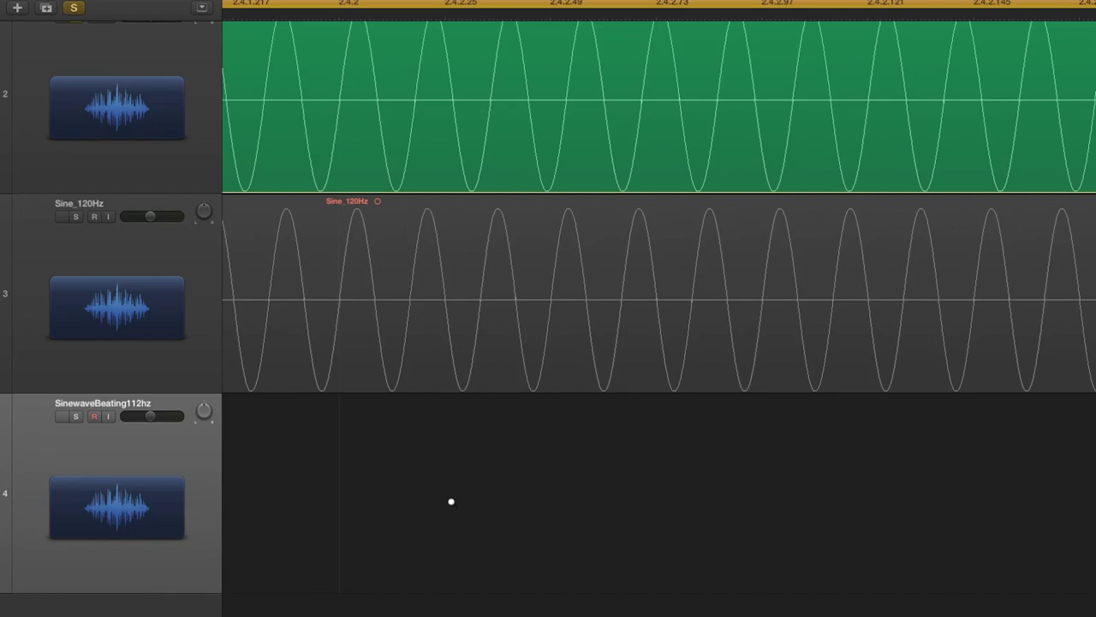
{"action": "key", "text": "super+Left"}
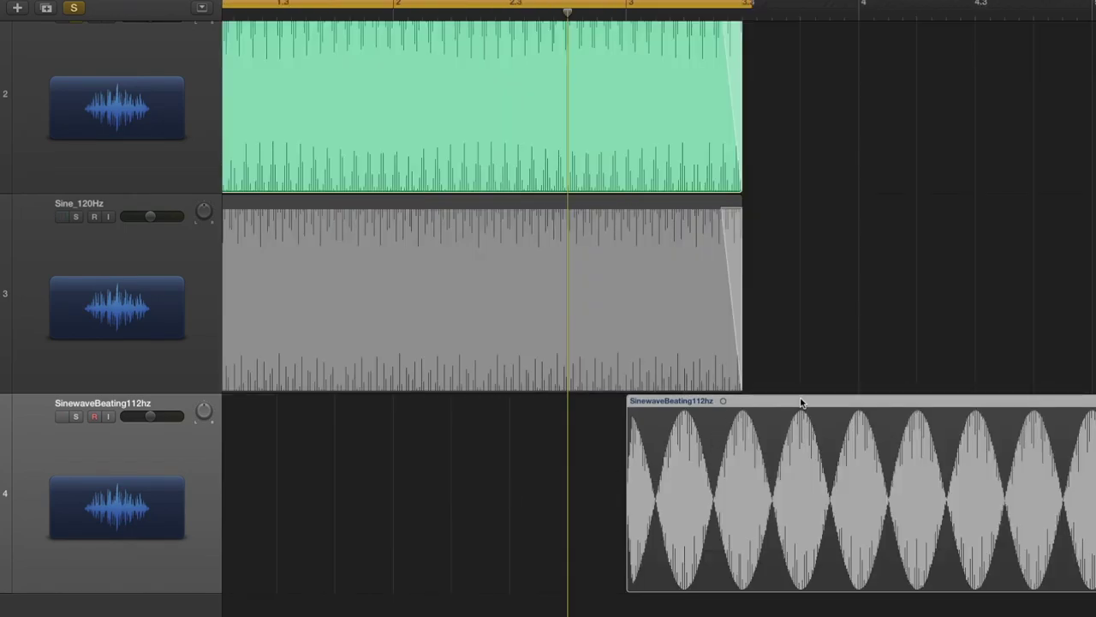
{"action": "left_click_drag", "start_coordinate": [751, 400], "coordinate": [366, 413]}
Step: Zoom to show several beat envelopes, then solo Sine_120Hz and SinewaveBeating112hz
{"action": "scroll", "coordinate": [368, 414], "scroll_direction": "right", "scroll_amount": 3}
{"action": "scroll", "coordinate": [368, 414], "scroll_direction": "left", "scroll_amount": 5}
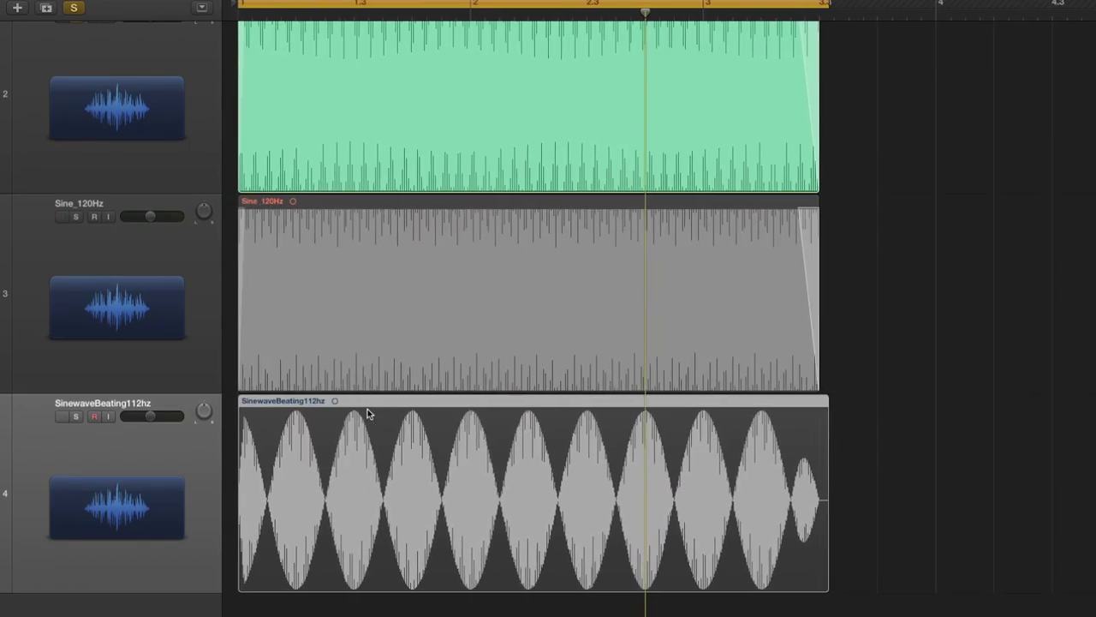
{"action": "key", "text": "super+Right"}
{"action": "key", "text": "super+Right"}
{"action": "key", "text": "super+Right"}
{"action": "key", "text": "super+Right"}
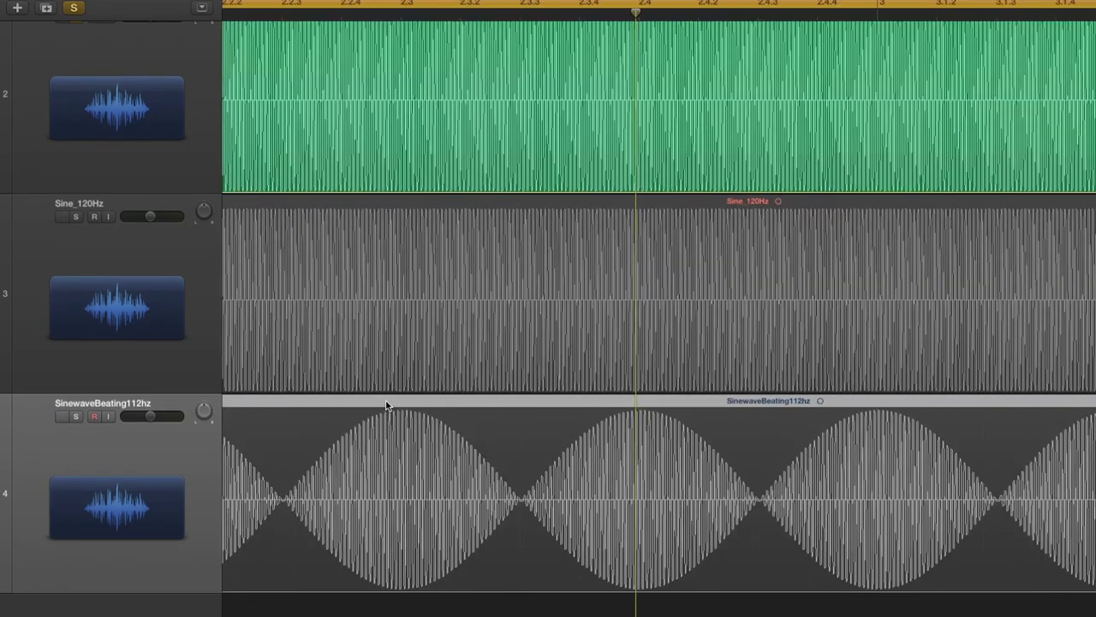
{"action": "key", "text": "super+Left"}
{"action": "key", "text": "super+Left"}
{"action": "key", "text": "super+Left"}
{"action": "key", "text": "super+Left"}
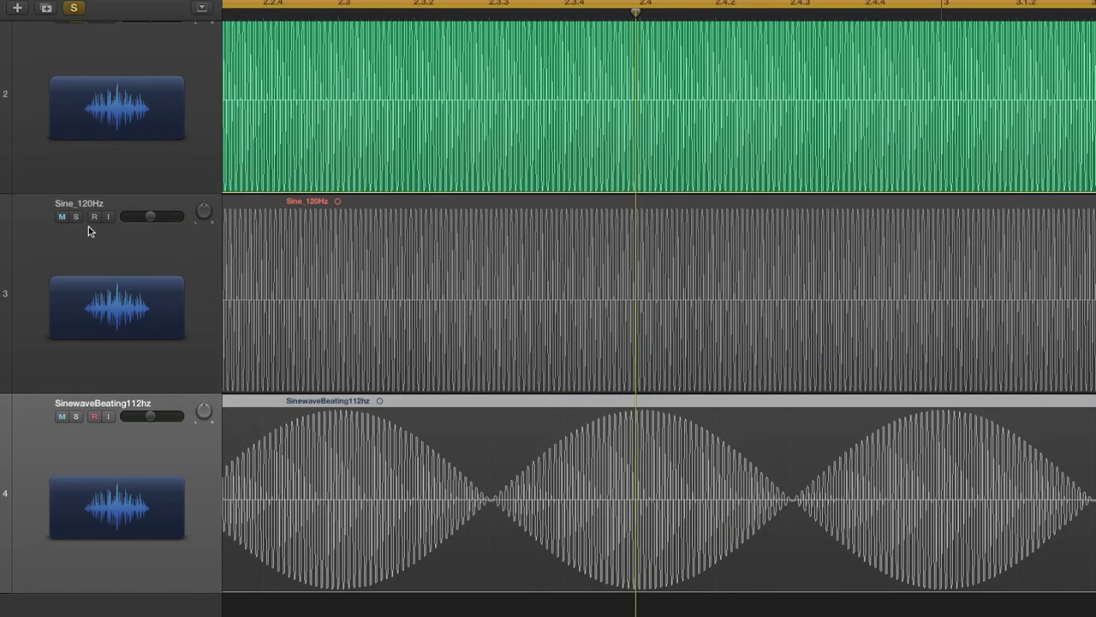
{"action": "left_click", "coordinate": [75, 216]}
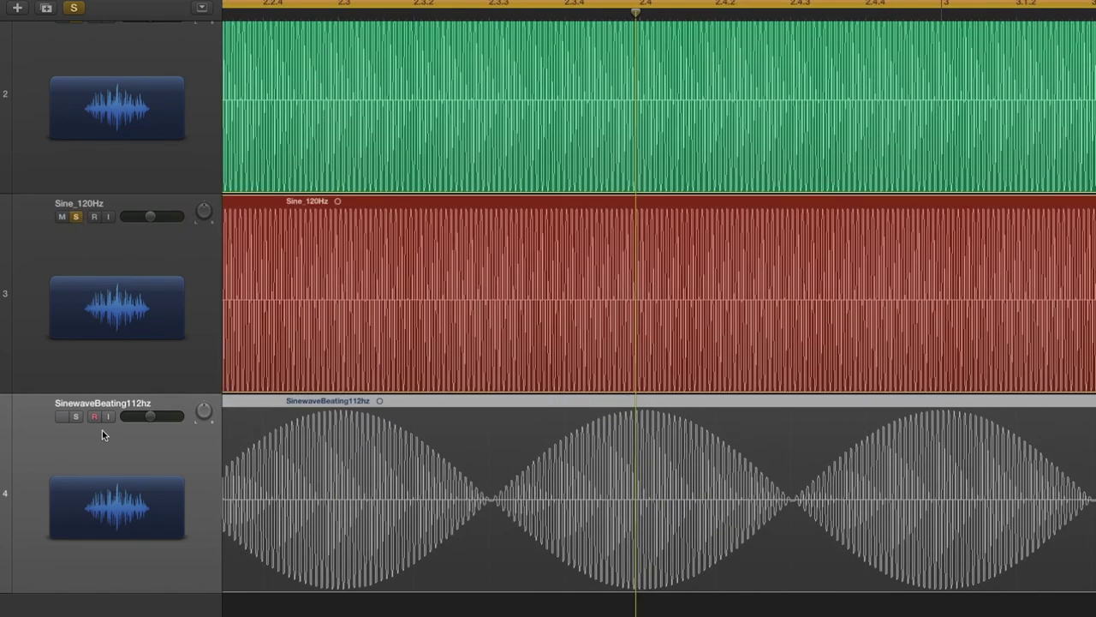
{"action": "left_click", "coordinate": [75, 416]}
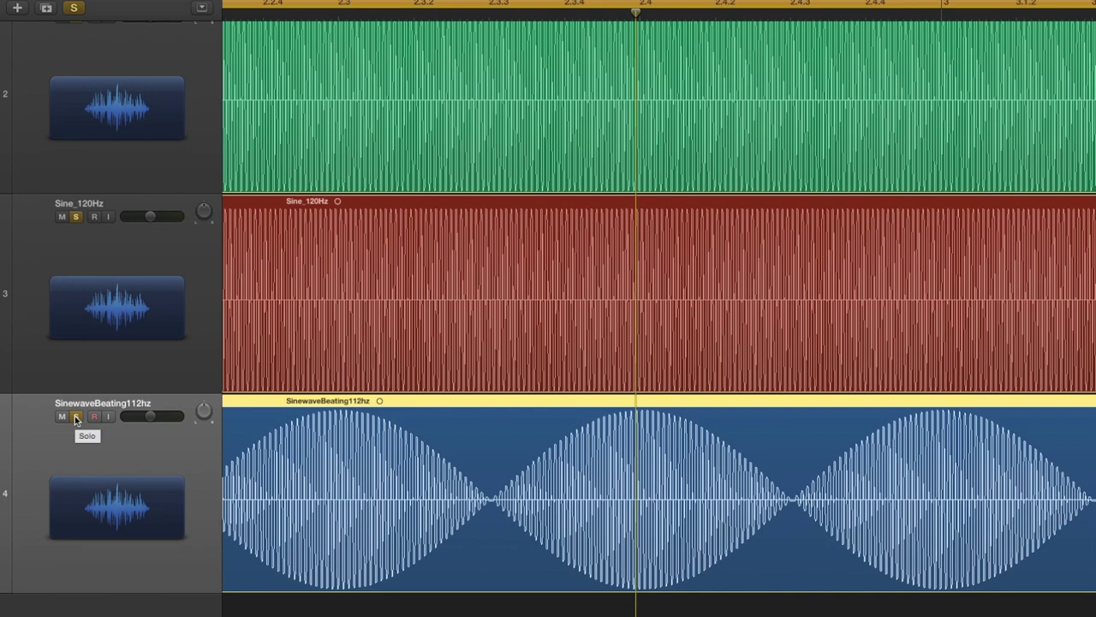
Step: Move the Sine_120Hz track up so it sits above Sine_112Hz
{"action": "scroll", "coordinate": [162, 465], "scroll_direction": "down", "scroll_amount": 1}
{"action": "scroll", "coordinate": [146, 411], "scroll_direction": "up", "scroll_amount": 5}
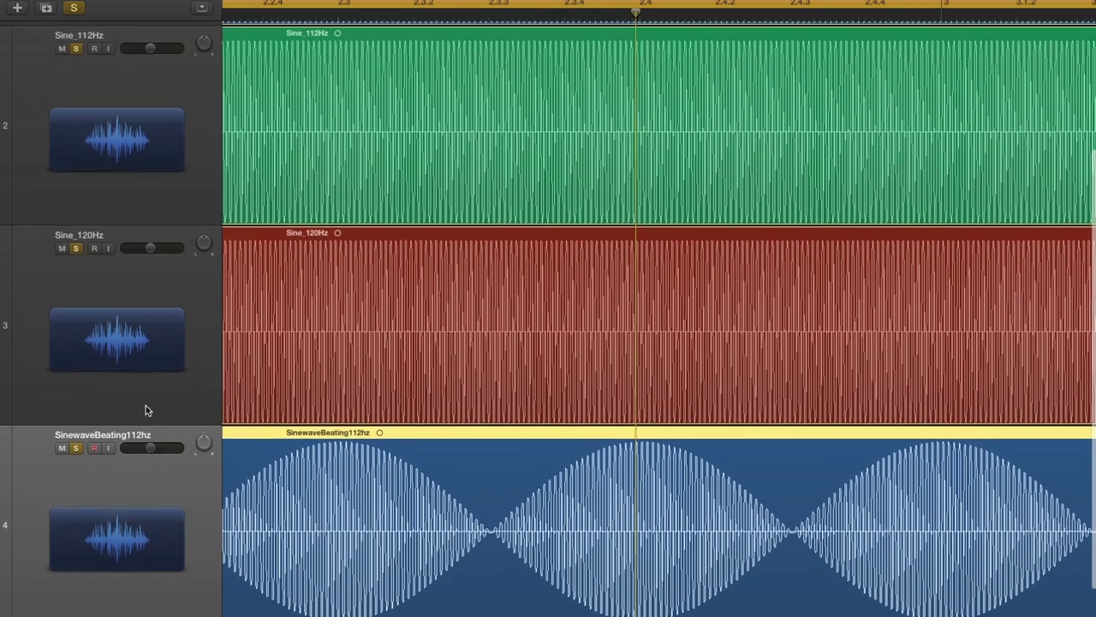
{"action": "left_click_drag", "start_coordinate": [114, 430], "coordinate": [111, 244]}
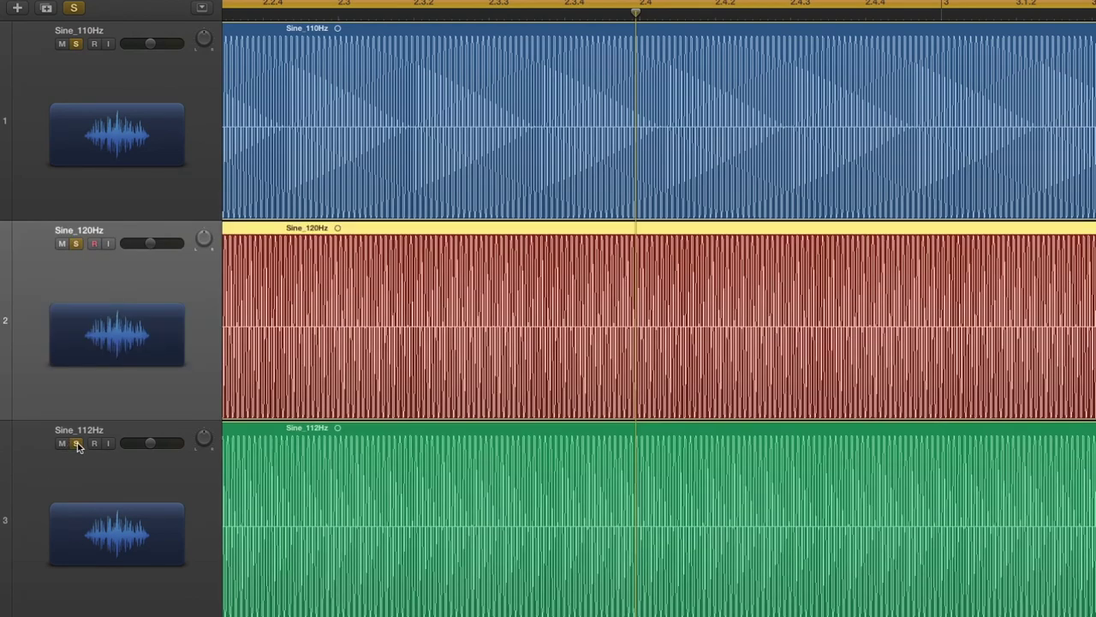
Step: Solo only Sine_110Hz and Sine_120Hz, play from the project start, then unmute Sine_112Hz
{"action": "left_click", "coordinate": [76, 442]}
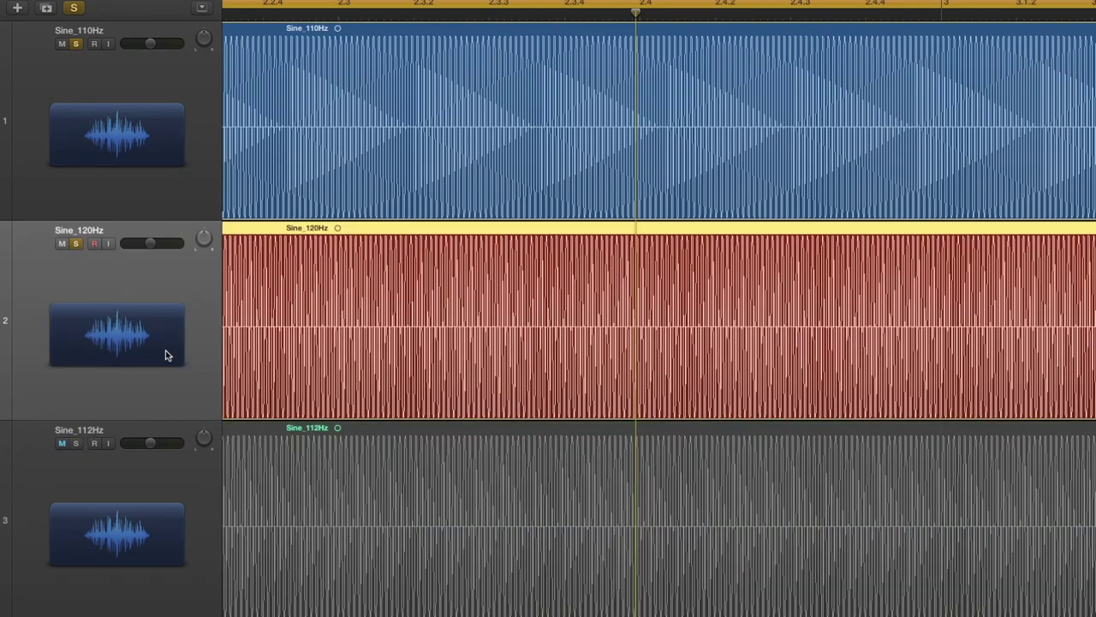
{"action": "left_click", "coordinate": [76, 244]}
{"action": "key", "text": "Return"}
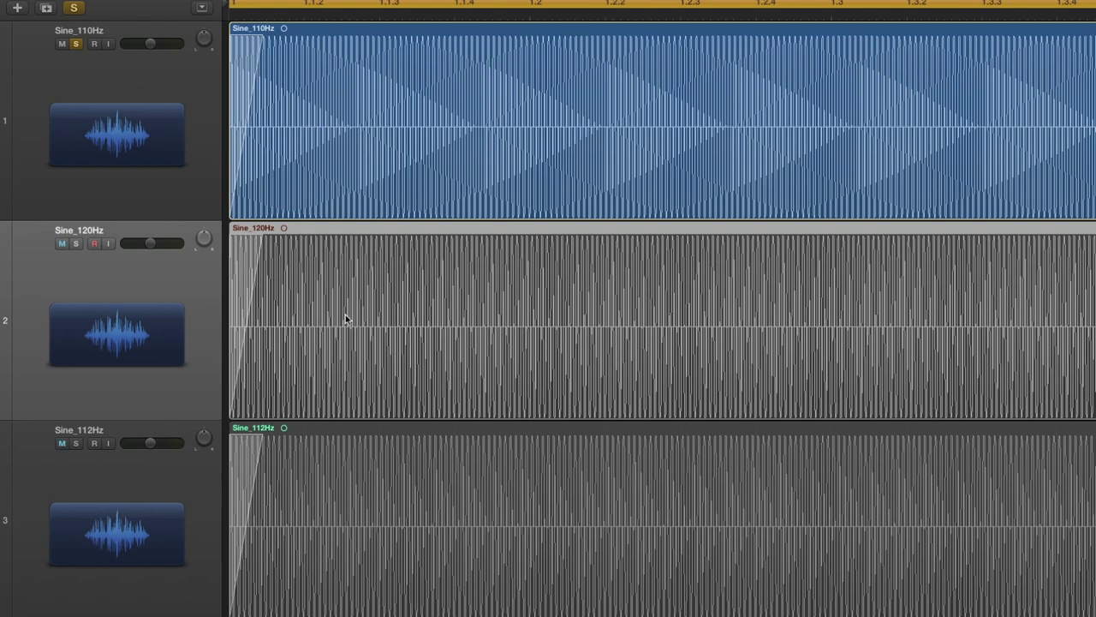
{"action": "left_click", "coordinate": [76, 244]}
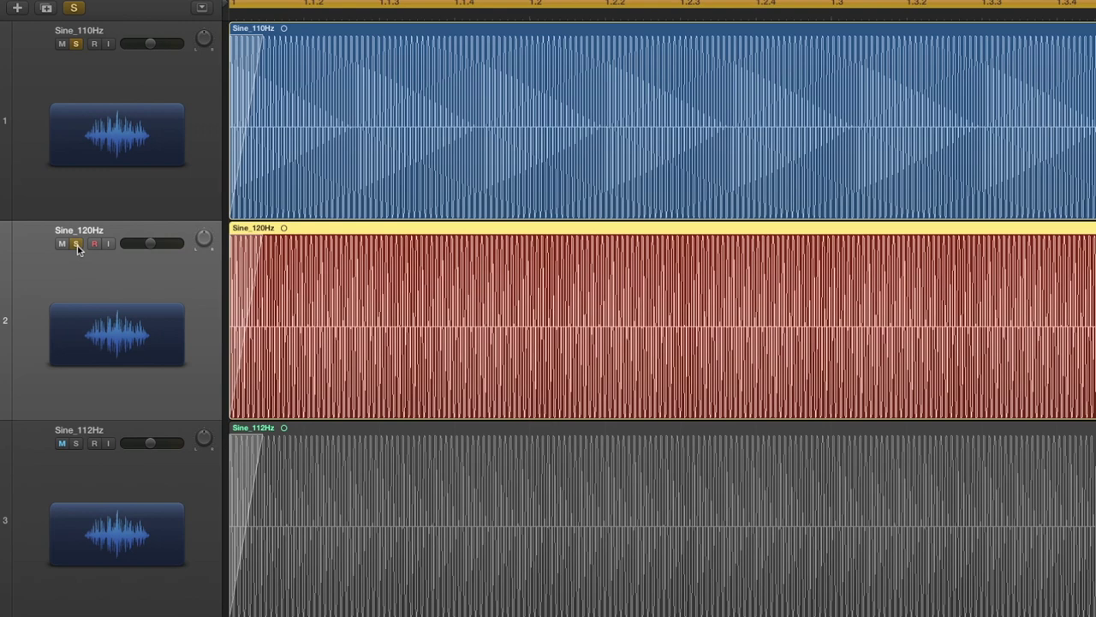
{"action": "key", "text": "space"}
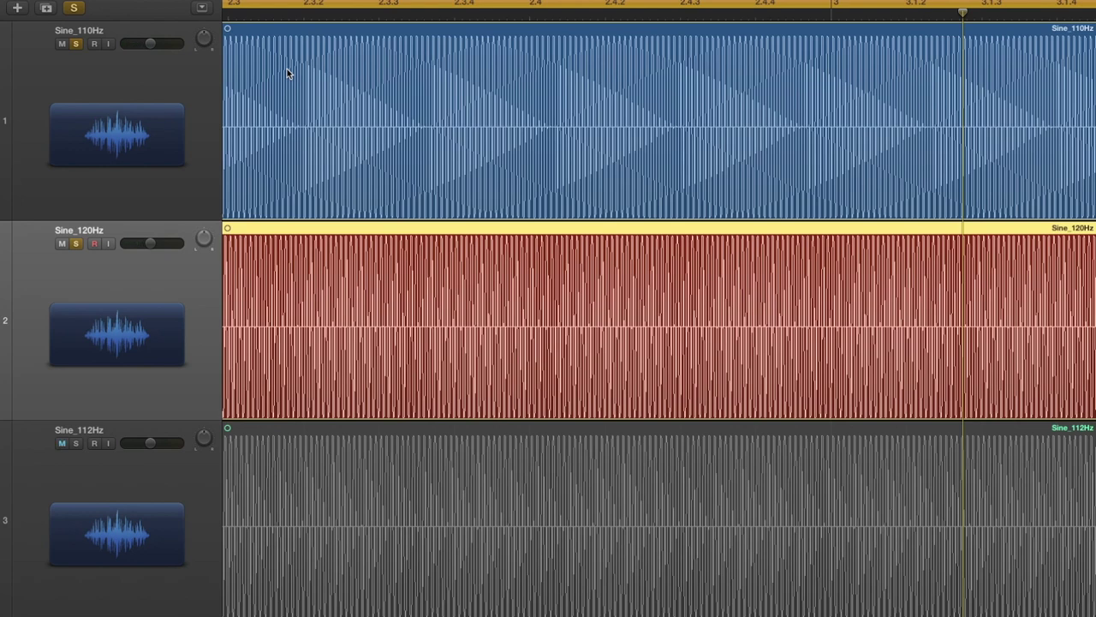
{"action": "key", "text": "ctrl+m"}
Step: Add a new audio track below Sine_120Hz and import SinewaveBeating120hz.wav onto it
{"action": "left_click", "coordinate": [45, 9]}
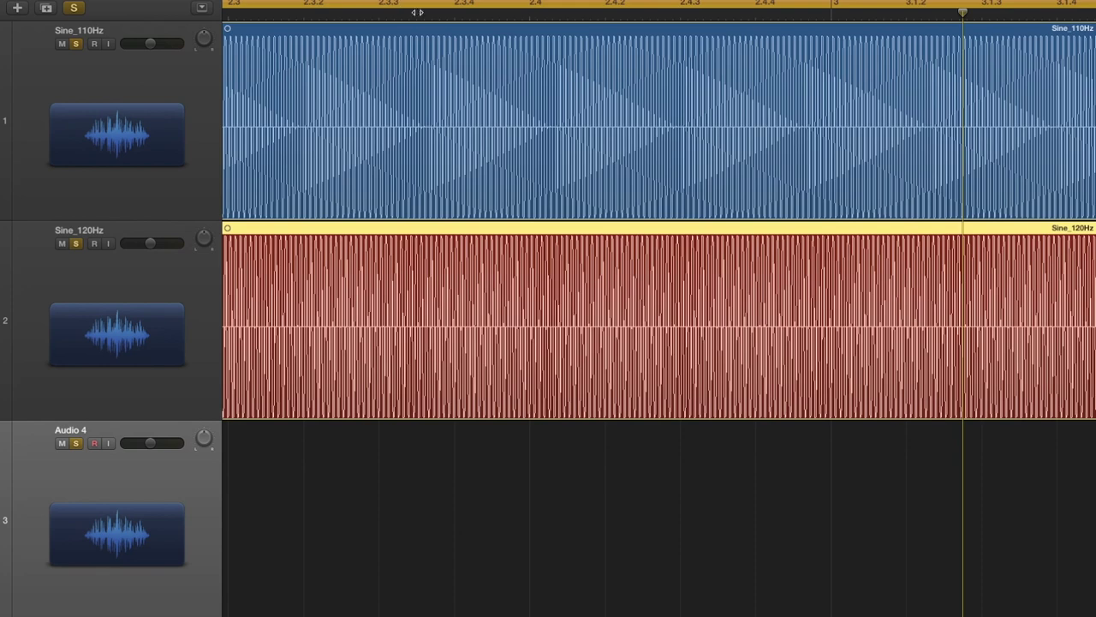
{"action": "key", "text": "super+Left"}
{"action": "key", "text": "super+Left"}
{"action": "key", "text": "super+Left"}
{"action": "key", "text": "super+Left"}
{"action": "key", "text": "super+Left"}
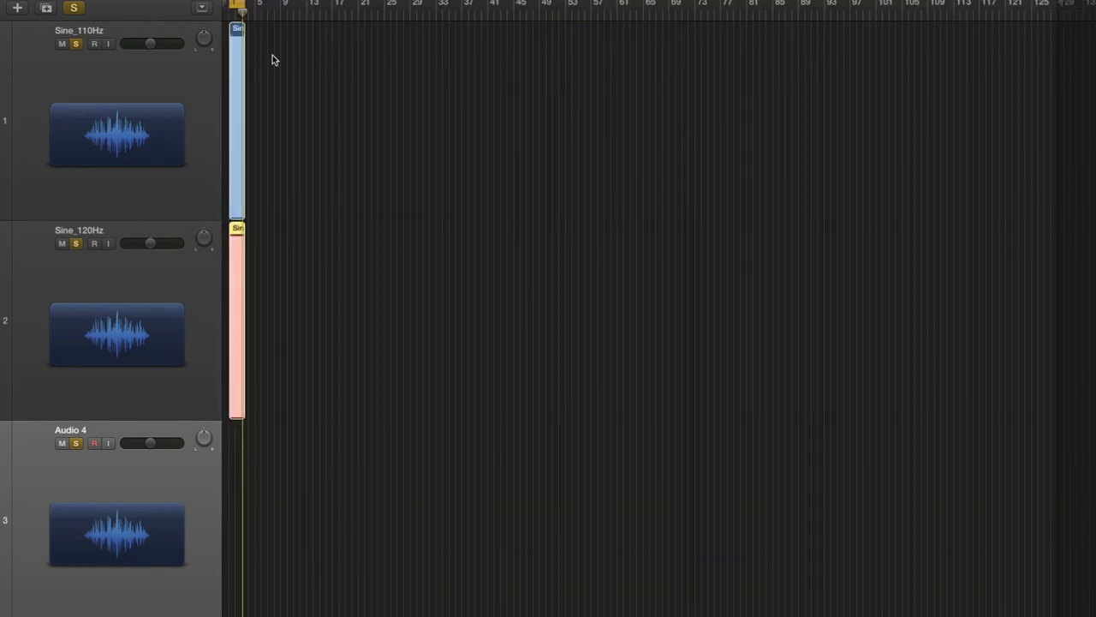
{"action": "key", "text": "super+Right"}
{"action": "key", "text": "super+Right"}
{"action": "key", "text": "super+Right"}
{"action": "key", "text": "super+Right"}
{"action": "key", "text": "super+Right"}
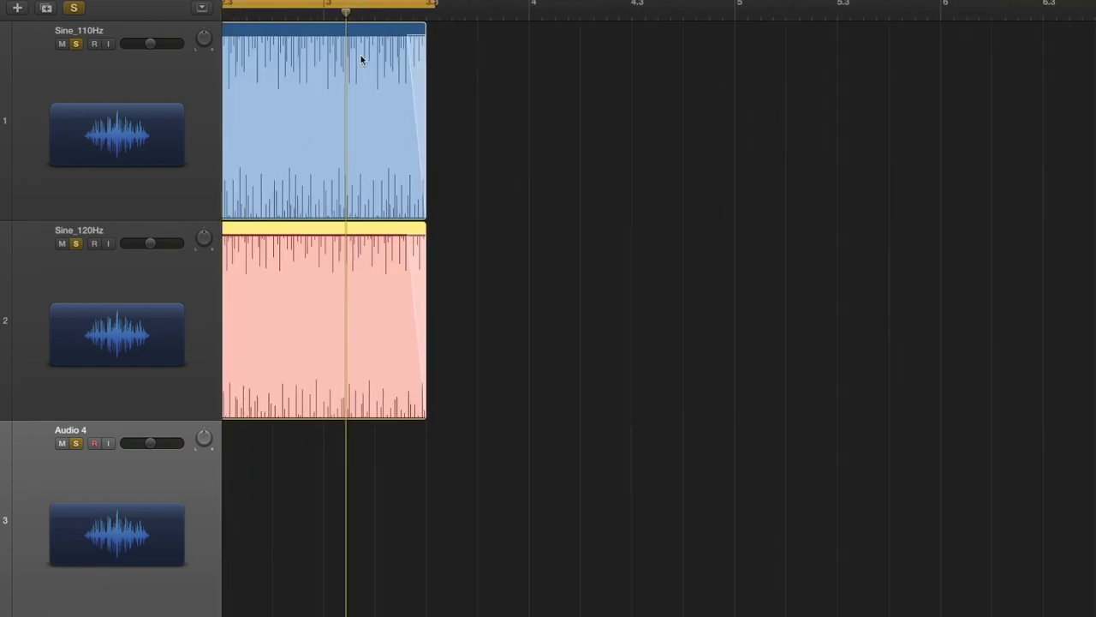
{"action": "key", "text": "super+Right"}
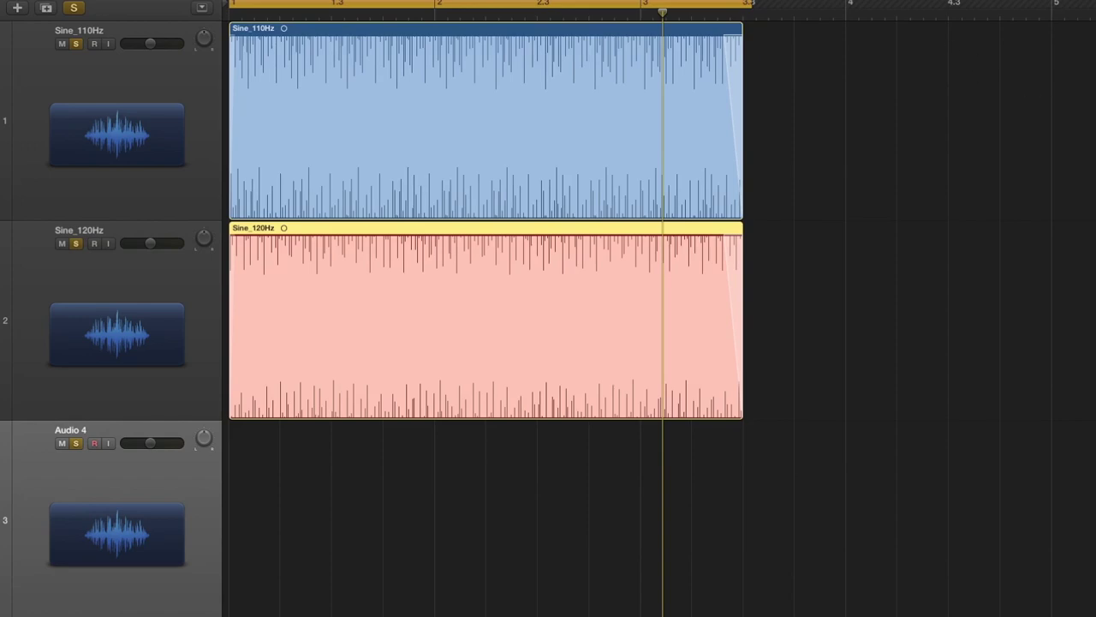
{"action": "left_click_drag", "start_coordinate": [911, 98], "coordinate": [235, 507]}
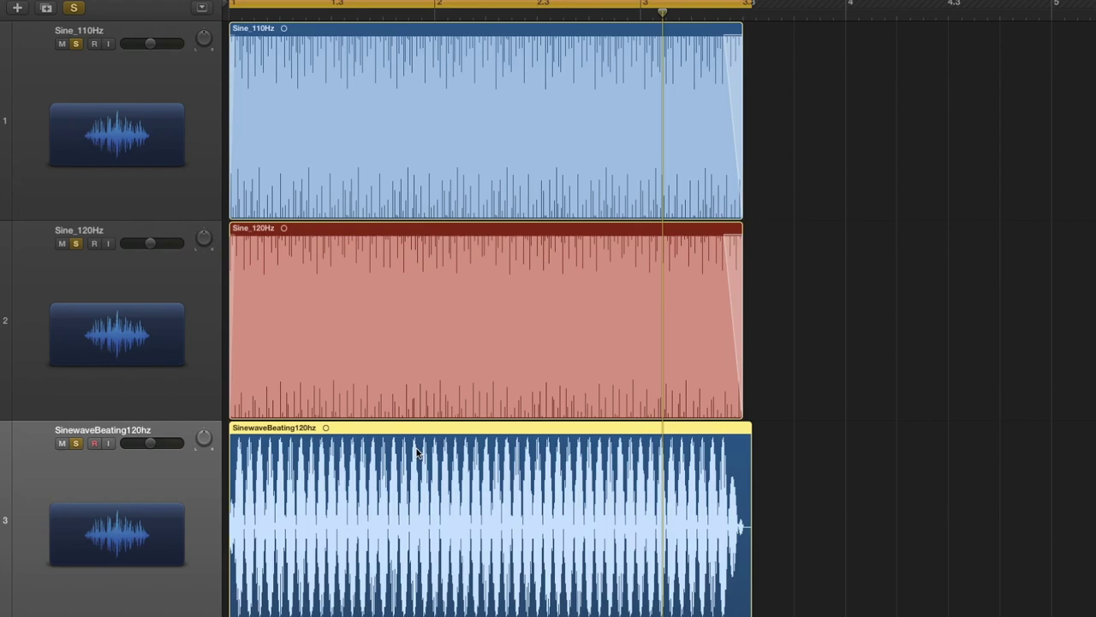
{"action": "scroll", "coordinate": [417, 454], "scroll_direction": "down", "scroll_amount": 3}
{"action": "scroll", "coordinate": [417, 454], "scroll_direction": "down", "scroll_amount": 10}
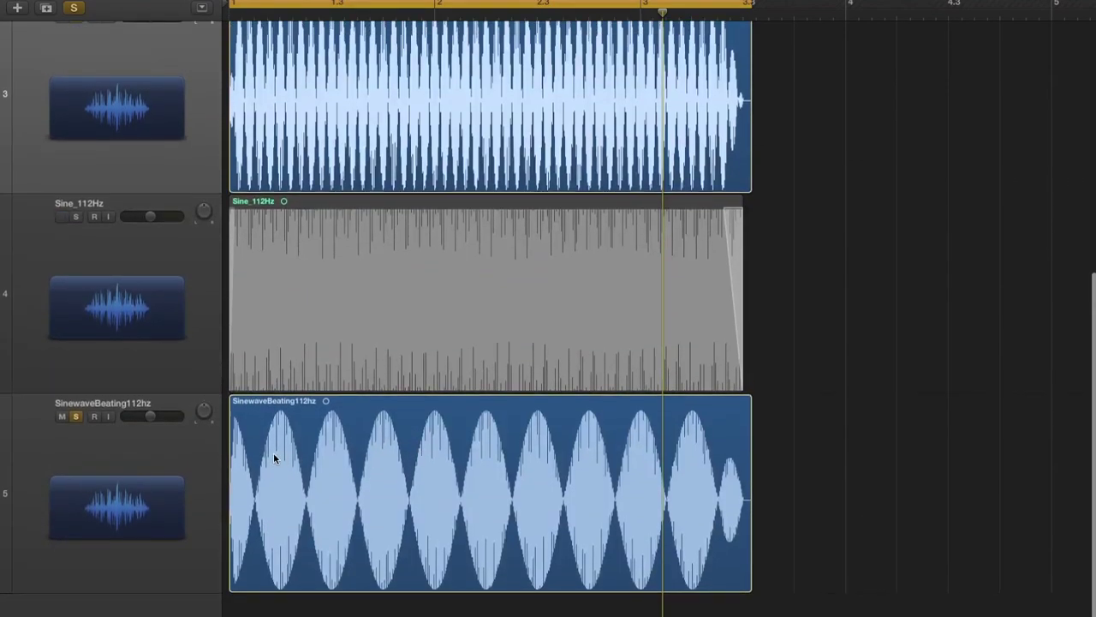
Step: Move SinewaveBeating112hz up beneath it, then zoom in with taller tracks to compare individual cycles
{"action": "left_click_drag", "start_coordinate": [181, 405], "coordinate": [176, 190]}
{"action": "key", "text": "super+Right"}
{"action": "key", "text": "super+Right"}
{"action": "key", "text": "super+Right"}
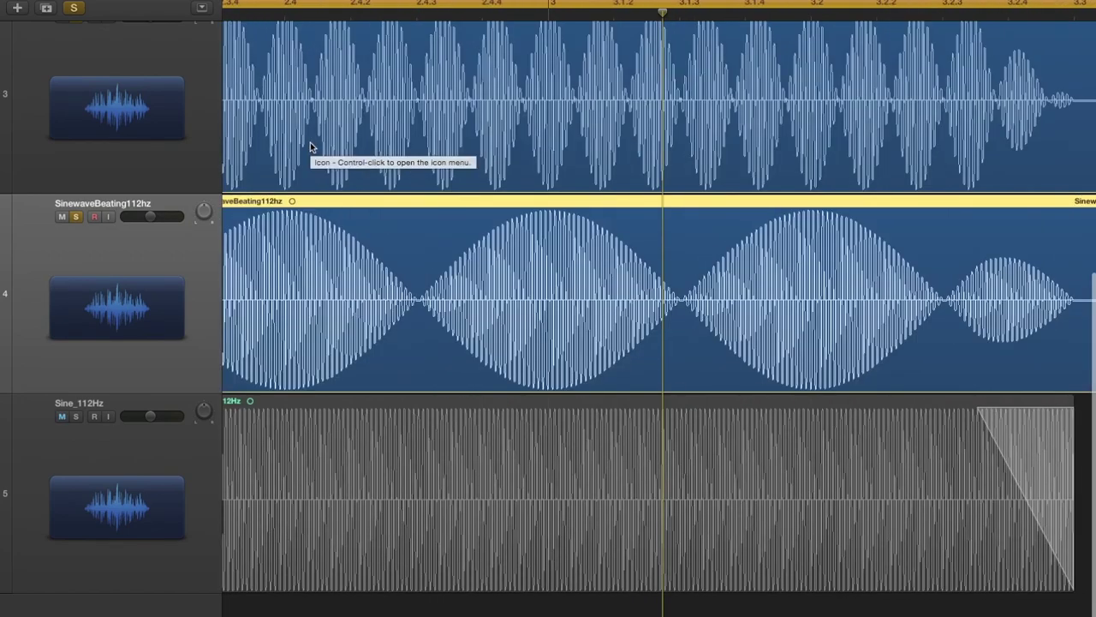
{"action": "key", "text": "super+Right"}
{"action": "key", "text": "super+Down"}
{"action": "key", "text": "super+Down"}
{"action": "key", "text": "super+Down"}
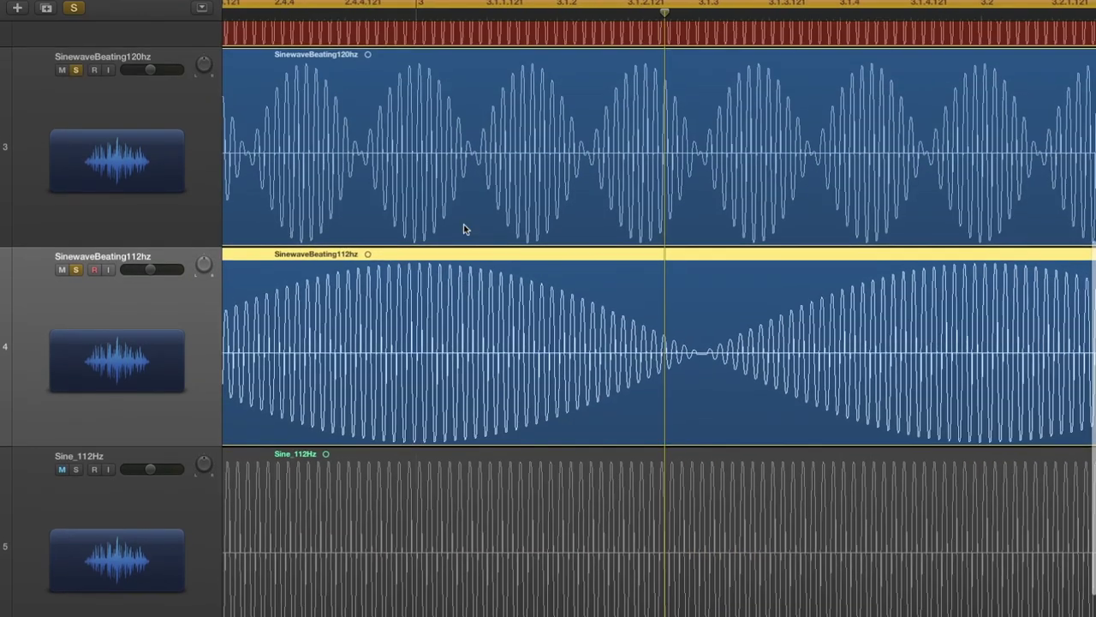
{"action": "scroll", "coordinate": [463, 229], "scroll_direction": "up", "scroll_amount": 5}
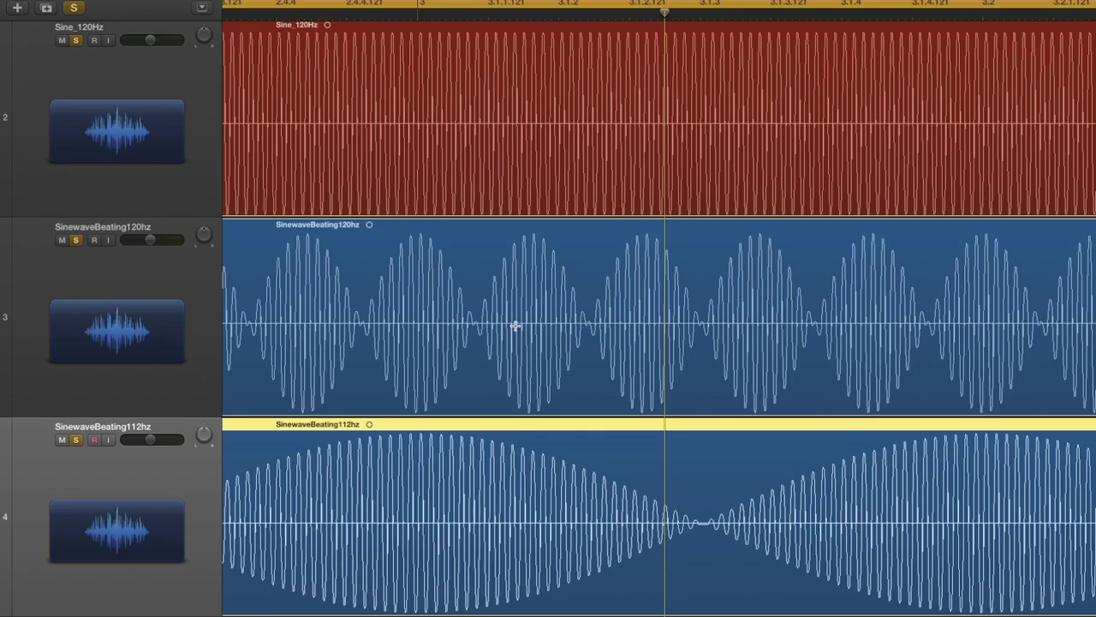
{"action": "scroll", "coordinate": [516, 326], "scroll_direction": "left", "scroll_amount": 10}
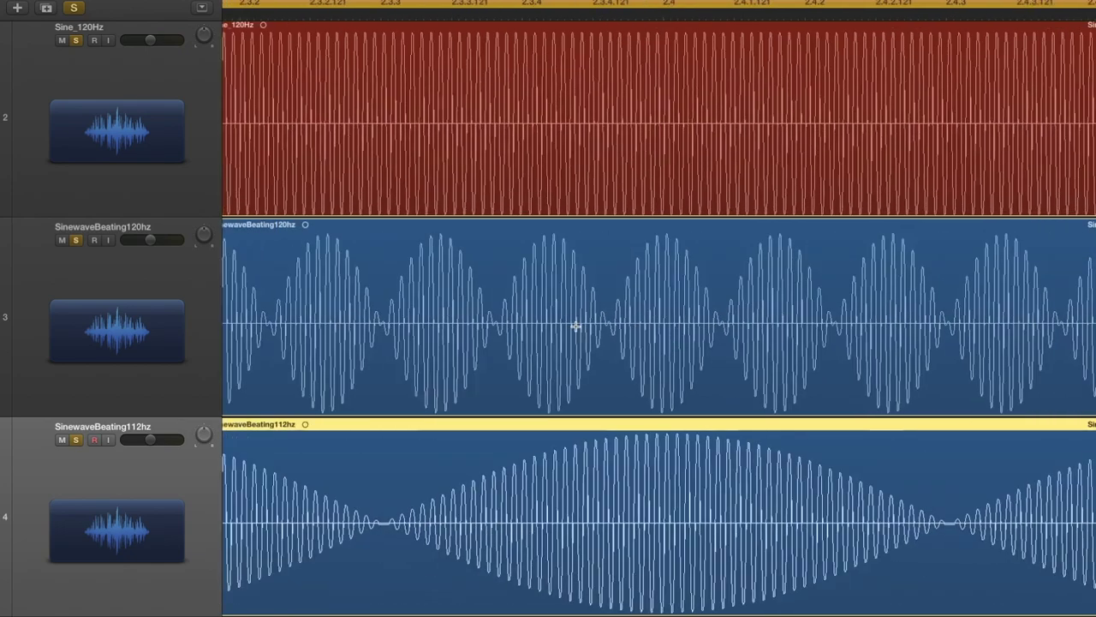
{"action": "scroll", "coordinate": [462, 330], "scroll_direction": "left", "scroll_amount": 15}
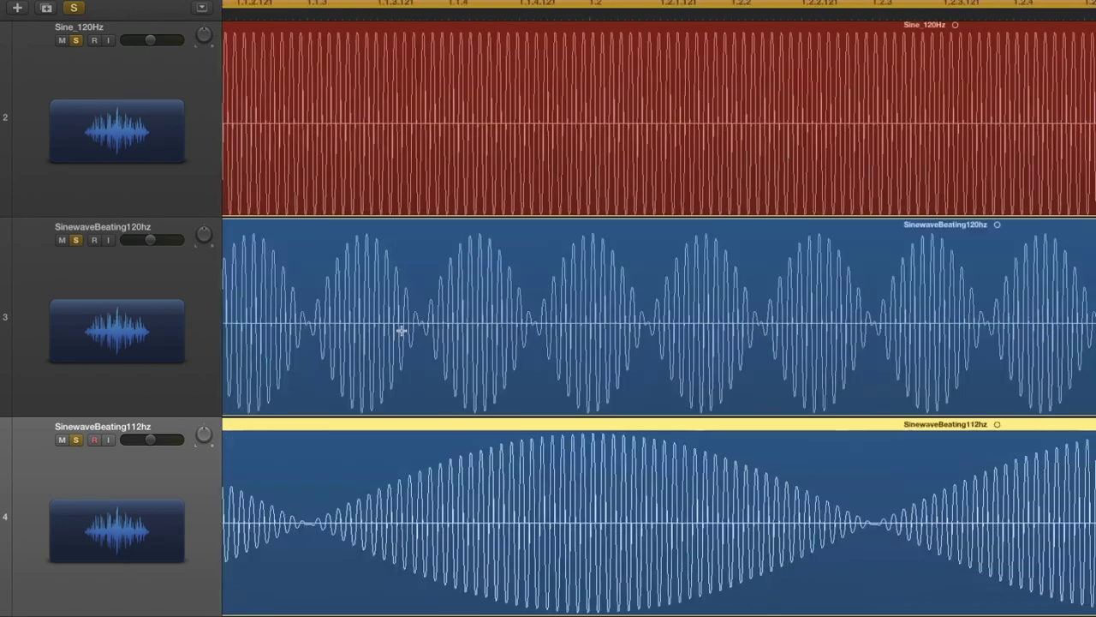
{"action": "scroll", "coordinate": [397, 328], "scroll_direction": "up", "scroll_amount": 5}
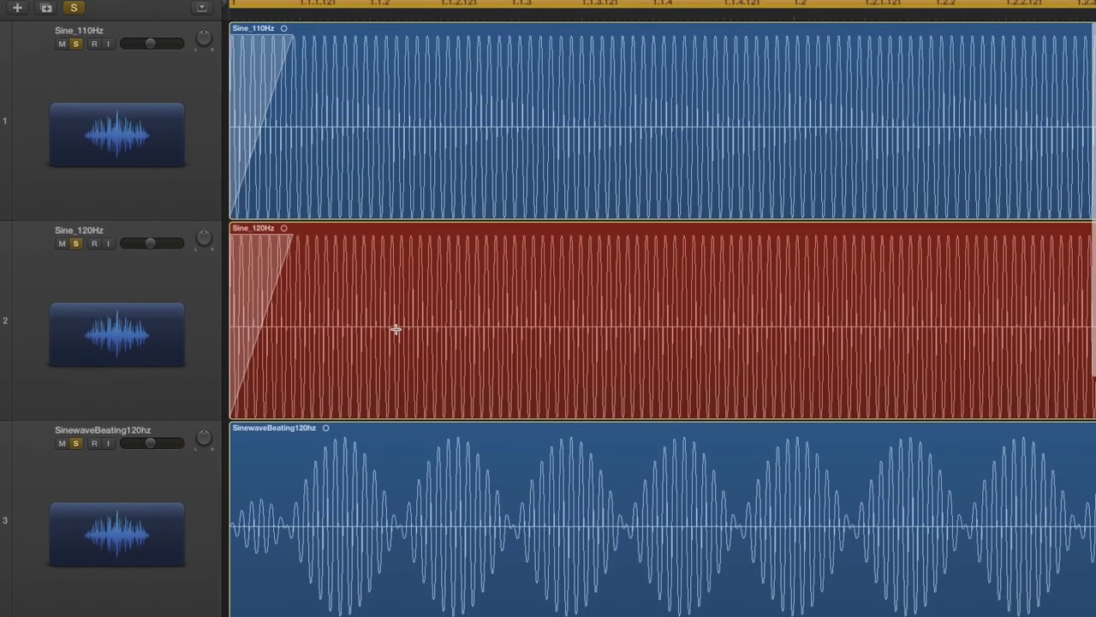